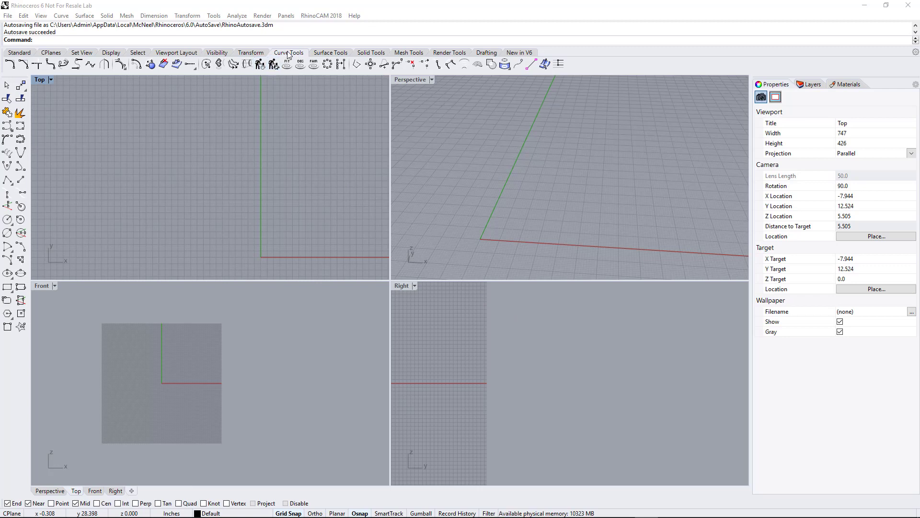
- Reorder the toolbar groups so Curve Tools sits directly after Standard, and show the Standard tools
{"action": "left_click_drag", "start_coordinate": [287, 55], "coordinate": [55, 44]}
{"action": "left_click", "coordinate": [17, 52]}
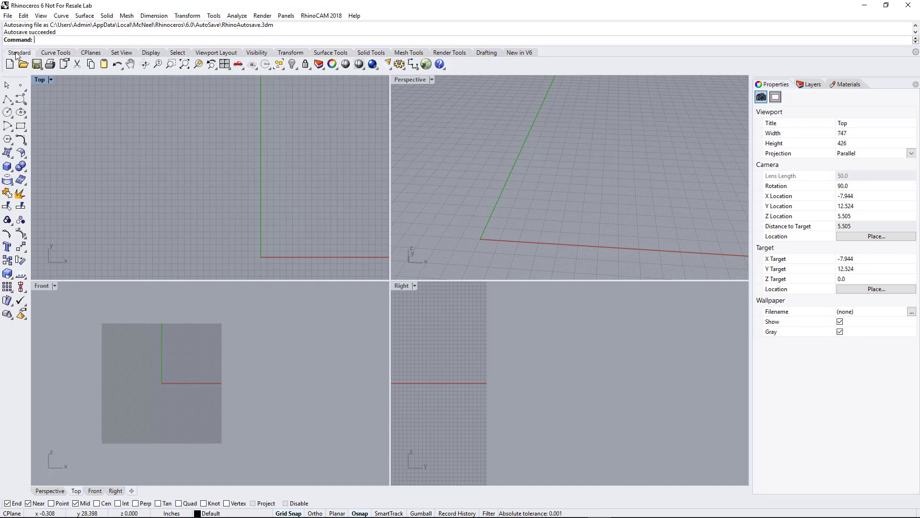
{"action": "left_click", "coordinate": [54, 53]}
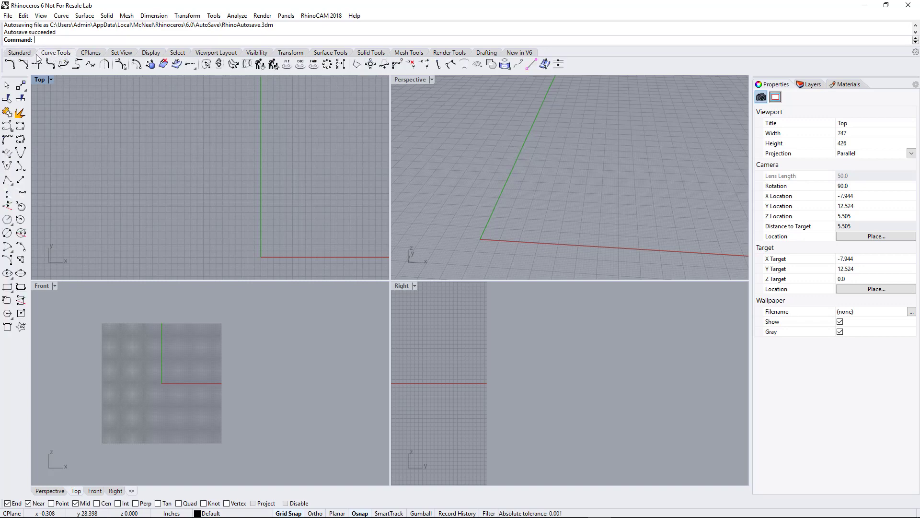
{"action": "left_click", "coordinate": [31, 54]}
{"action": "left_click", "coordinate": [50, 53]}
{"action": "left_click", "coordinate": [32, 54]}
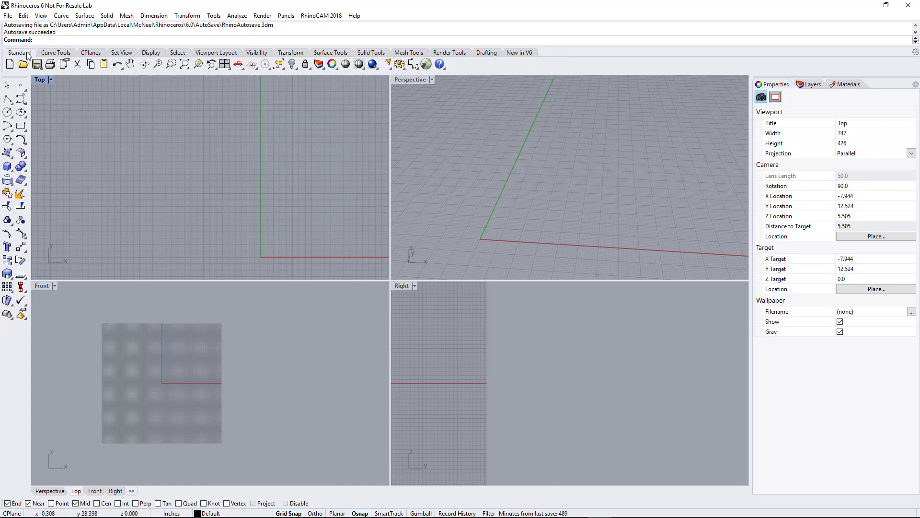
{"action": "left_click", "coordinate": [58, 54]}
{"action": "left_click", "coordinate": [30, 56]}
- Maximize the Top viewport so that it fills the modeling area
{"action": "left_click", "coordinate": [495, 197]}
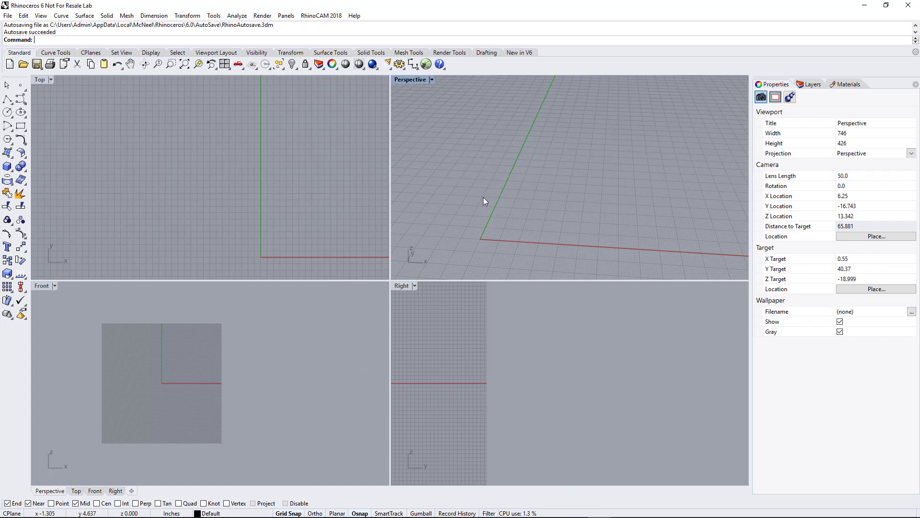
{"action": "mouse_move", "coordinate": [482, 200]}
{"action": "right_mouse_down"}
{"action": "mouse_move", "coordinate": [475, 170]}
{"action": "mouse_move", "coordinate": [507, 199]}
{"action": "mouse_move", "coordinate": [473, 195]}
{"action": "mouse_move", "coordinate": [479, 200]}
{"action": "right_mouse_up"}
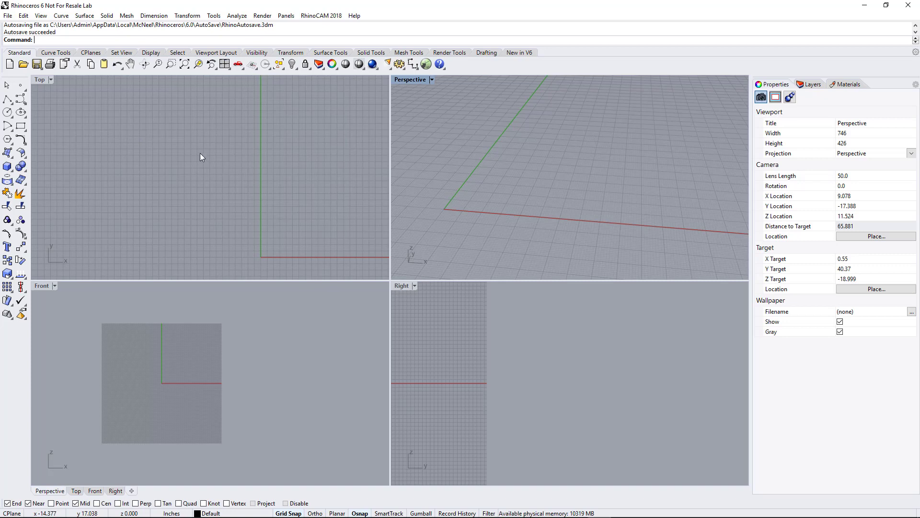
{"action": "left_click", "coordinate": [40, 79]}
{"action": "double_click", "coordinate": [39, 79]}
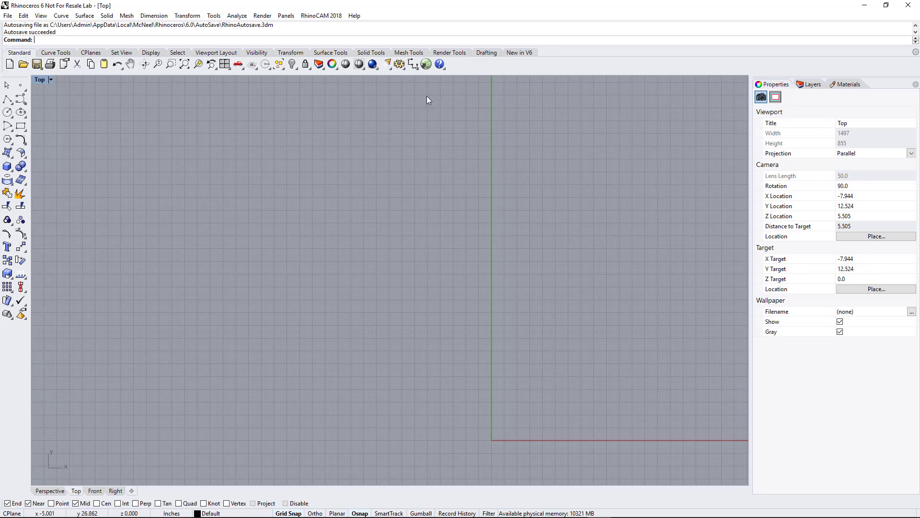
- Set the grid line count to 2000 for all viewports in the document's grid properties
{"action": "left_click", "coordinate": [400, 64]}
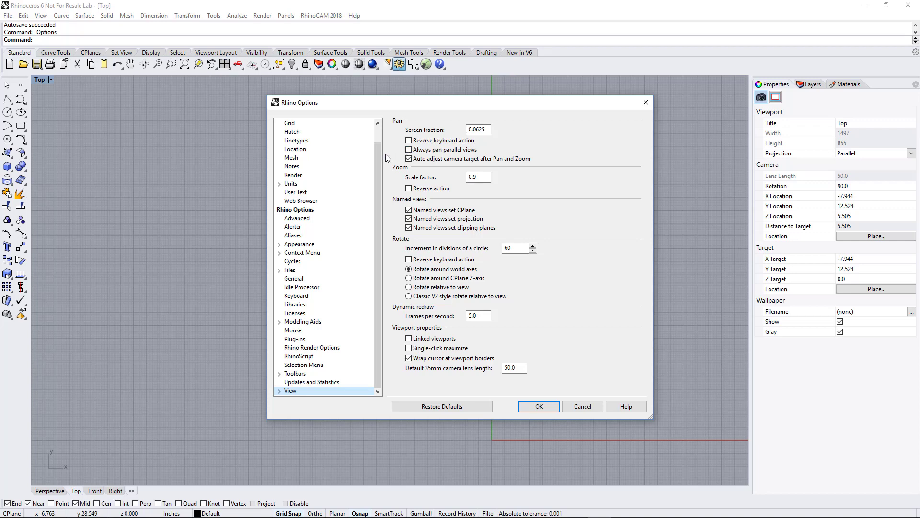
{"action": "left_click_drag", "start_coordinate": [377, 153], "coordinate": [375, 133]}
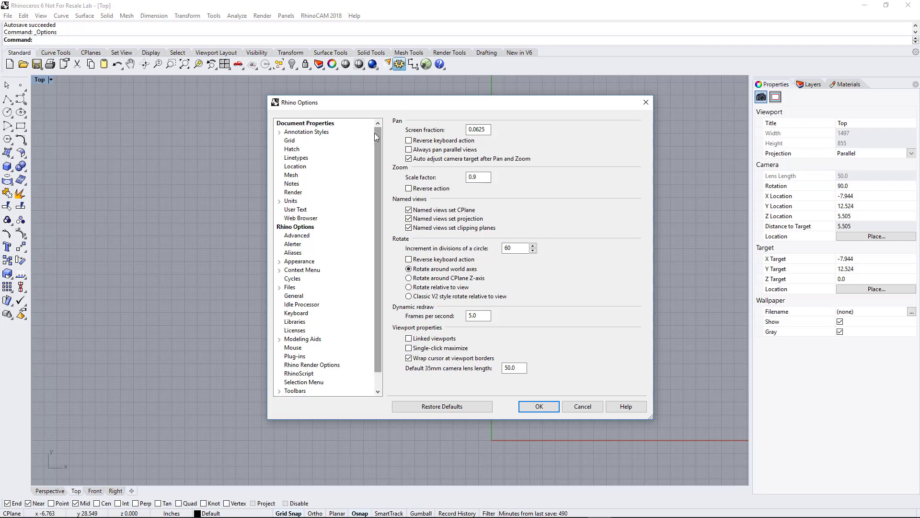
{"action": "left_click", "coordinate": [290, 141]}
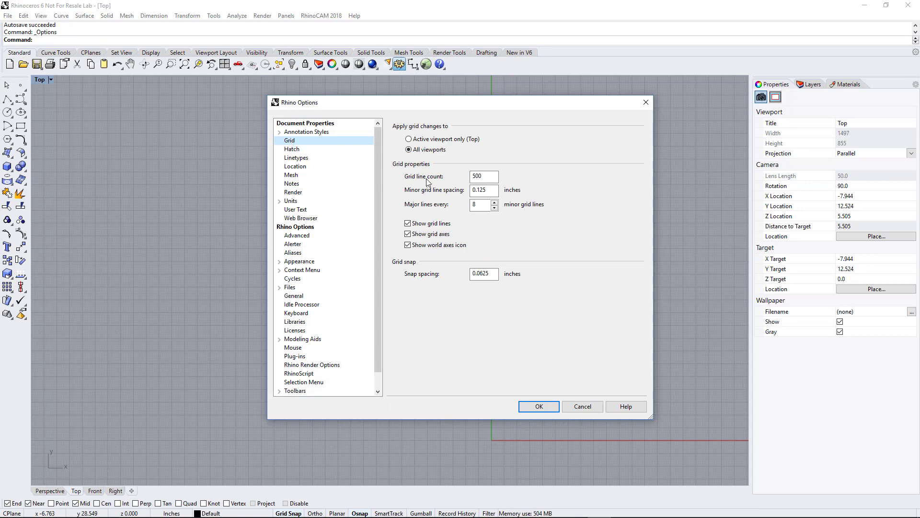
{"action": "double_click", "coordinate": [485, 177]}
{"action": "type", "text": "5"}
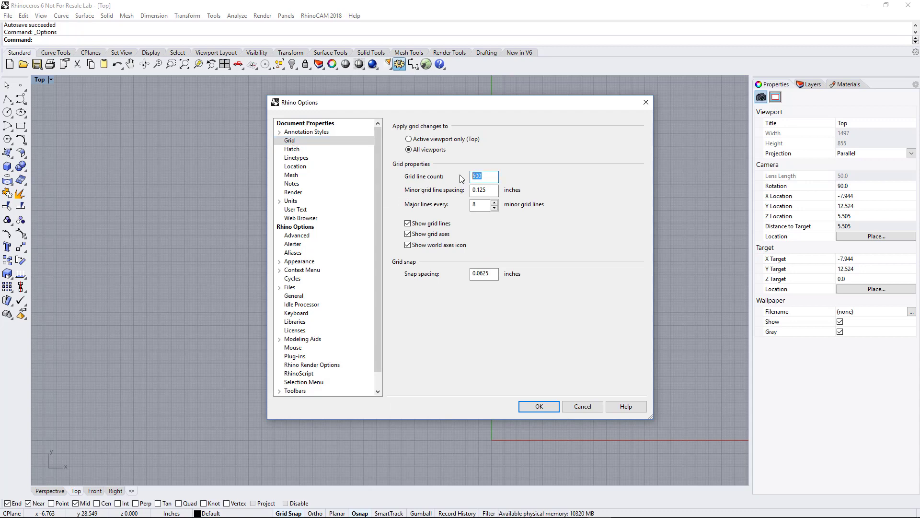
{"action": "type", "text": "000"}
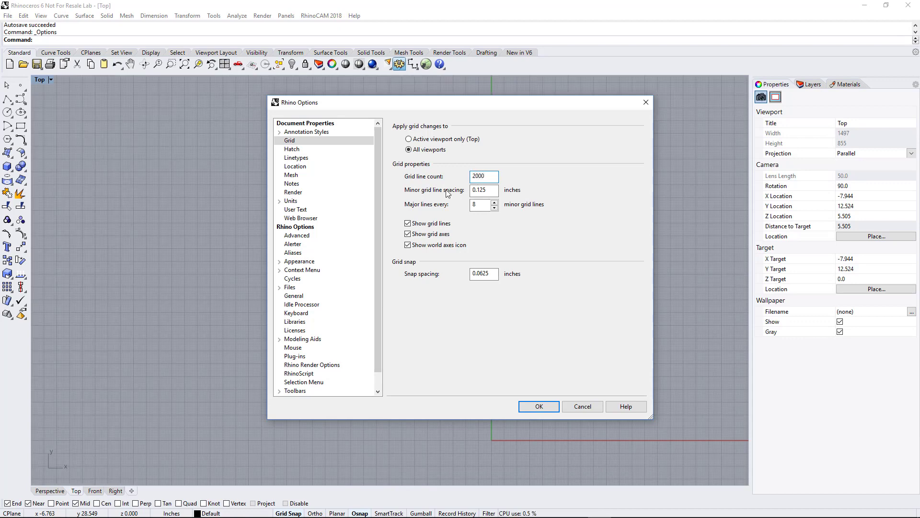
{"action": "left_click", "coordinate": [485, 190]}
{"action": "left_click", "coordinate": [539, 406]}
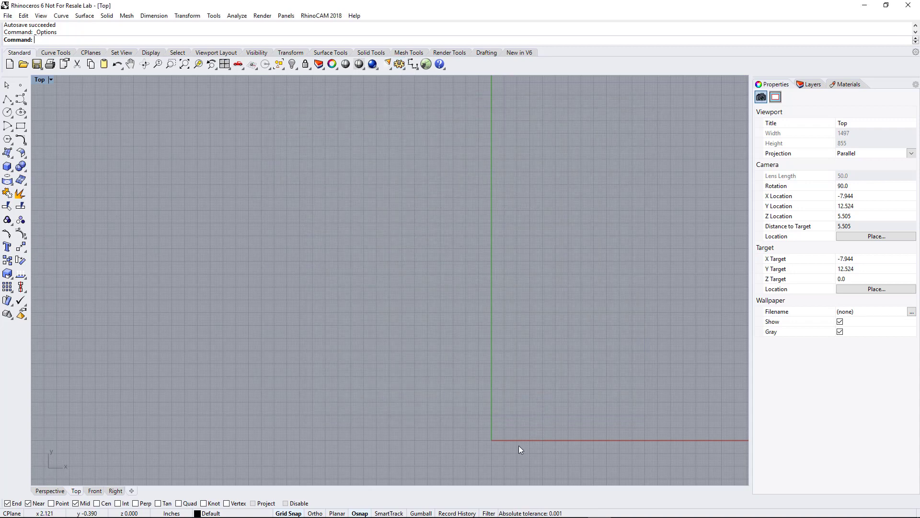
{"action": "scroll", "coordinate": [518, 445], "scroll_direction": "up", "scroll_amount": 3}
{"action": "scroll", "coordinate": [468, 423], "scroll_direction": "up", "scroll_amount": 3}
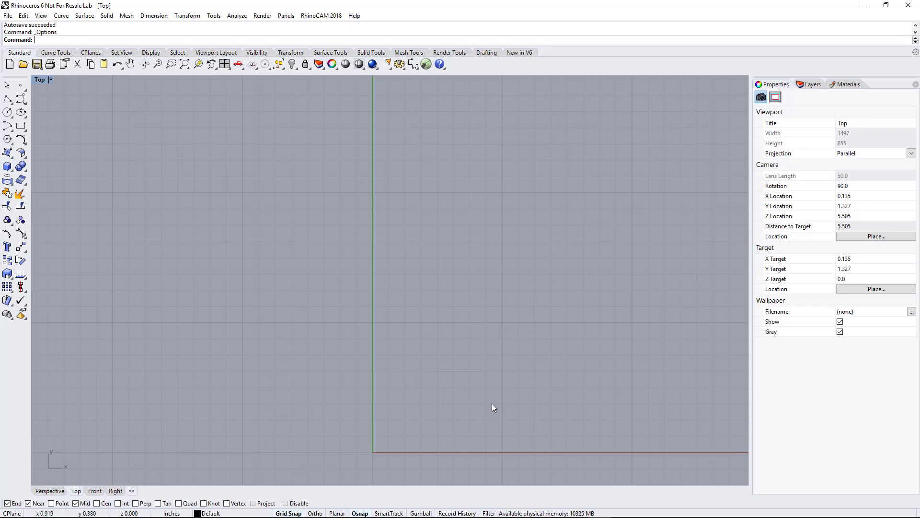
{"action": "left_click", "coordinate": [7, 98]}
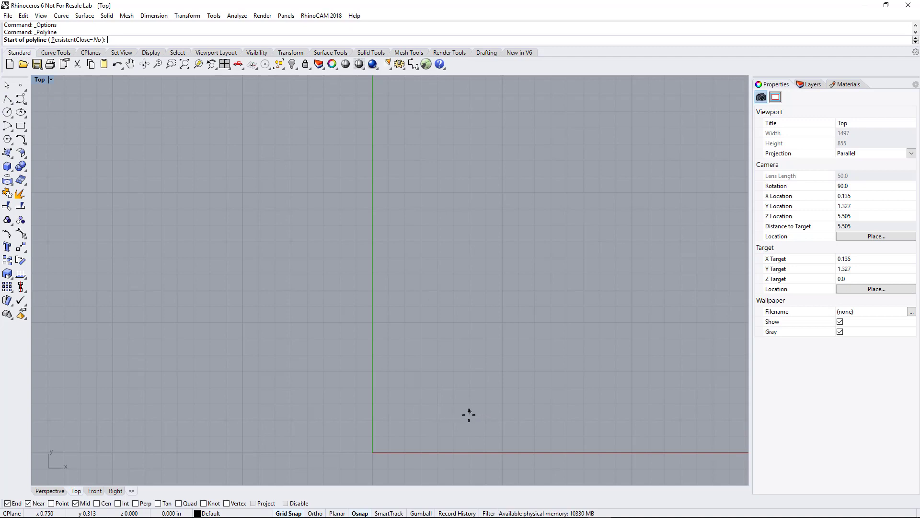
{"action": "key", "text": "Escape"}
- Check the document's model units, tolerances and distance display settings
{"action": "left_click", "coordinate": [399, 64]}
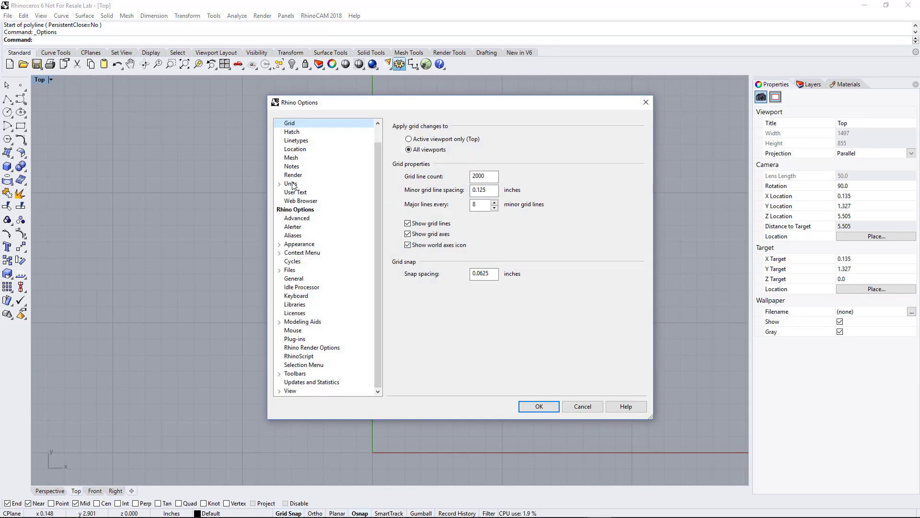
{"action": "scroll", "coordinate": [379, 198], "scroll_direction": "up", "scroll_amount": 1}
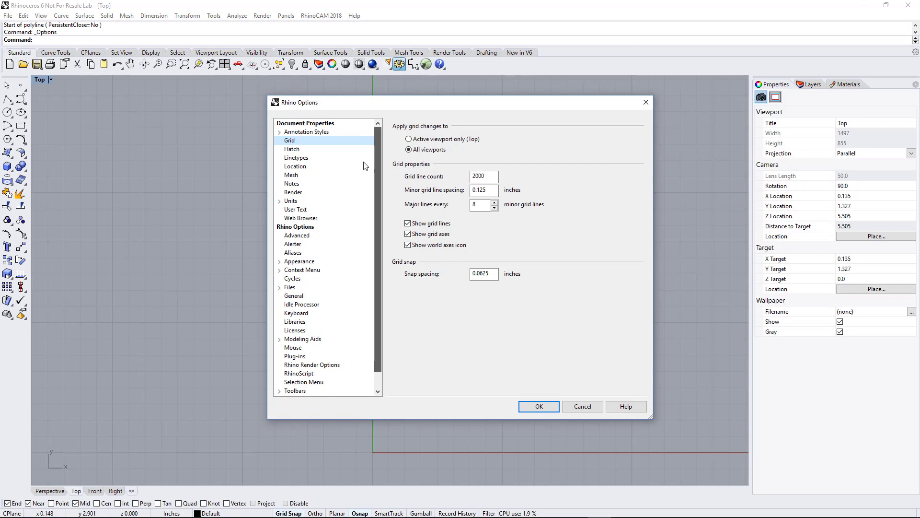
{"action": "left_click", "coordinate": [292, 201]}
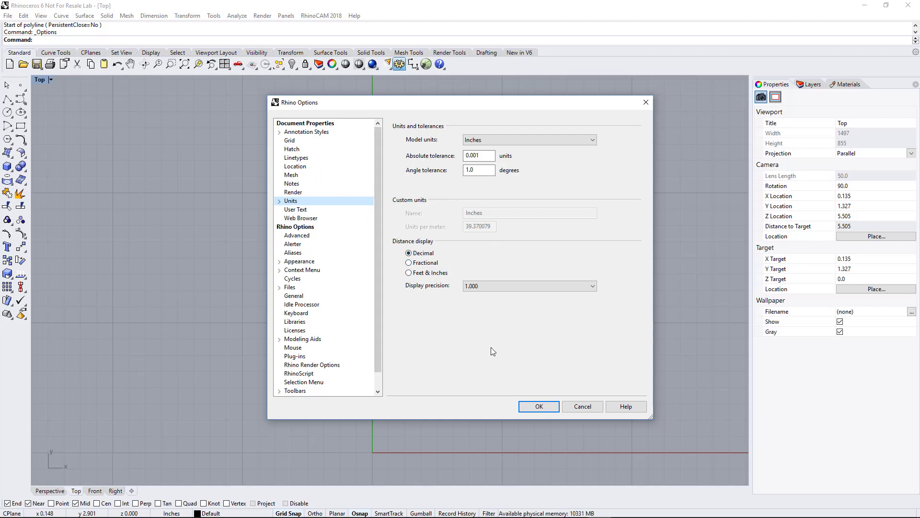
{"action": "left_click", "coordinate": [538, 406]}
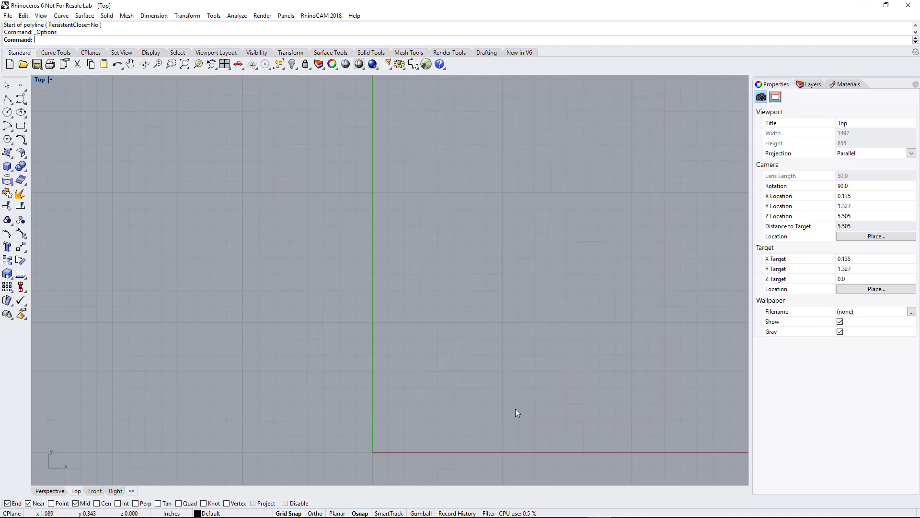
- Save the current document as a template, replacing the existing Small Objects - Inches template file
{"action": "right_click_drag", "start_coordinate": [509, 412], "coordinate": [211, 387]}
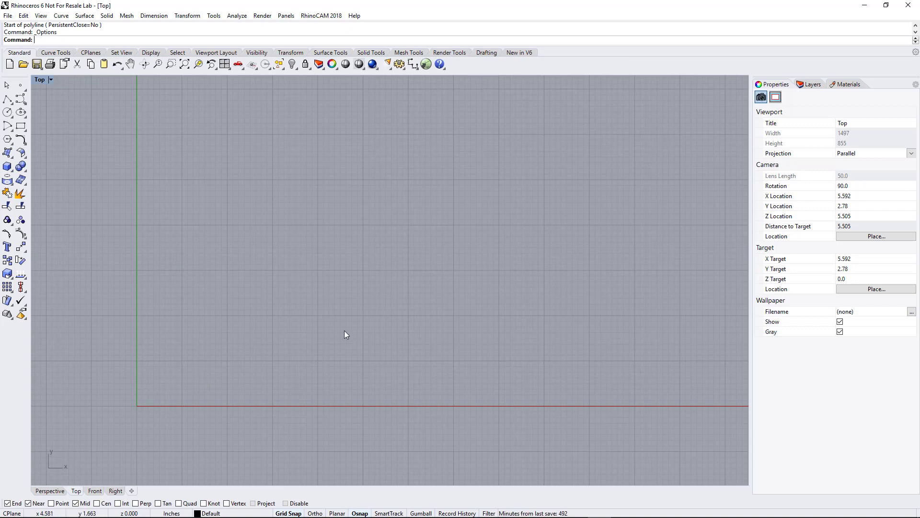
{"action": "left_click", "coordinate": [8, 16]}
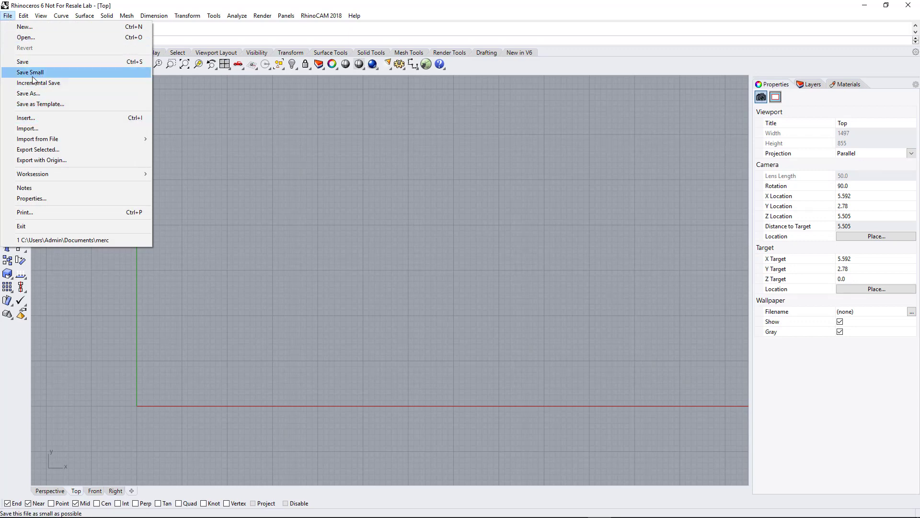
{"action": "left_click", "coordinate": [37, 105]}
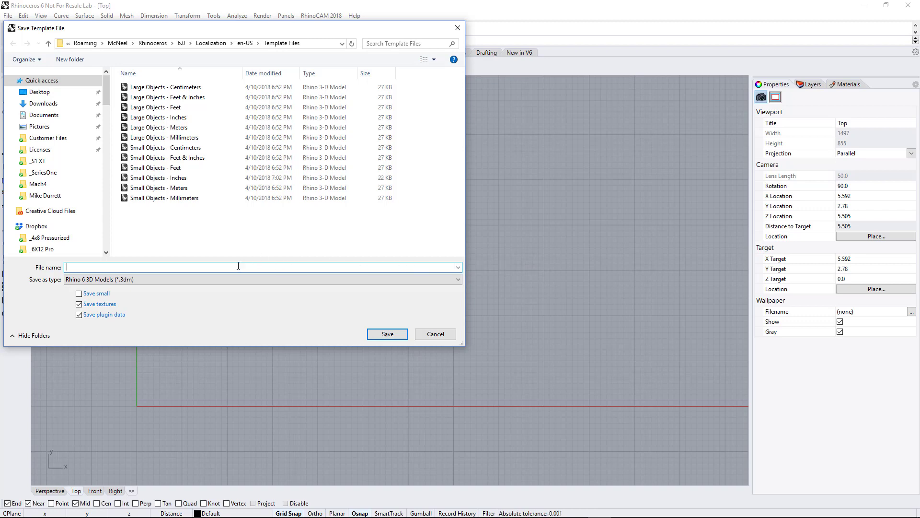
{"action": "left_click", "coordinate": [152, 180]}
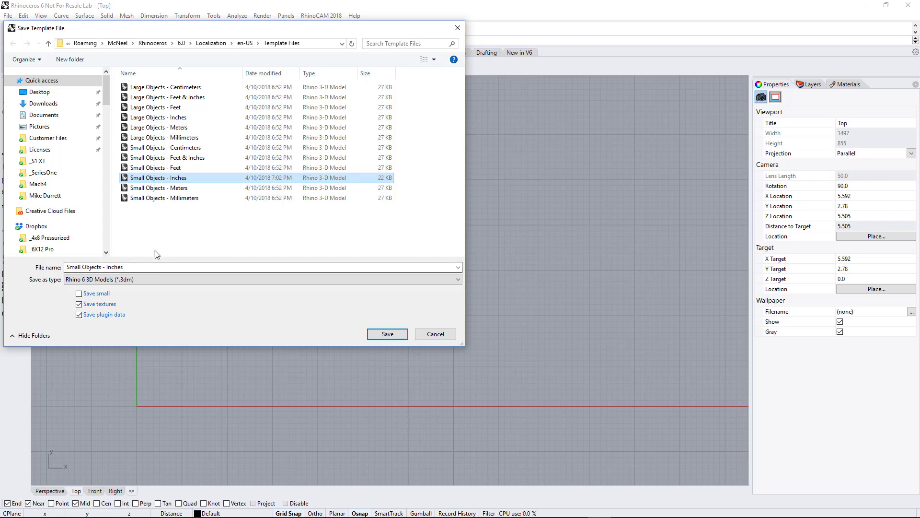
{"action": "double_click", "coordinate": [144, 180]}
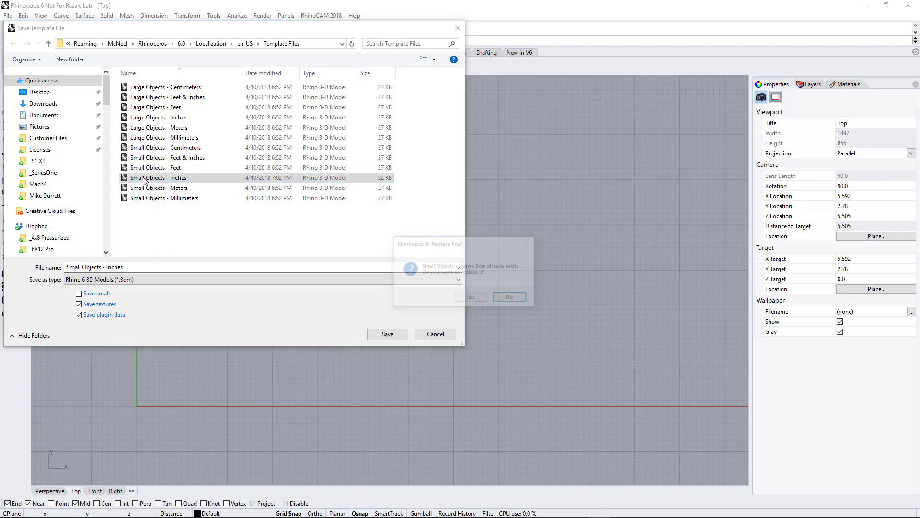
{"action": "left_click", "coordinate": [471, 298]}
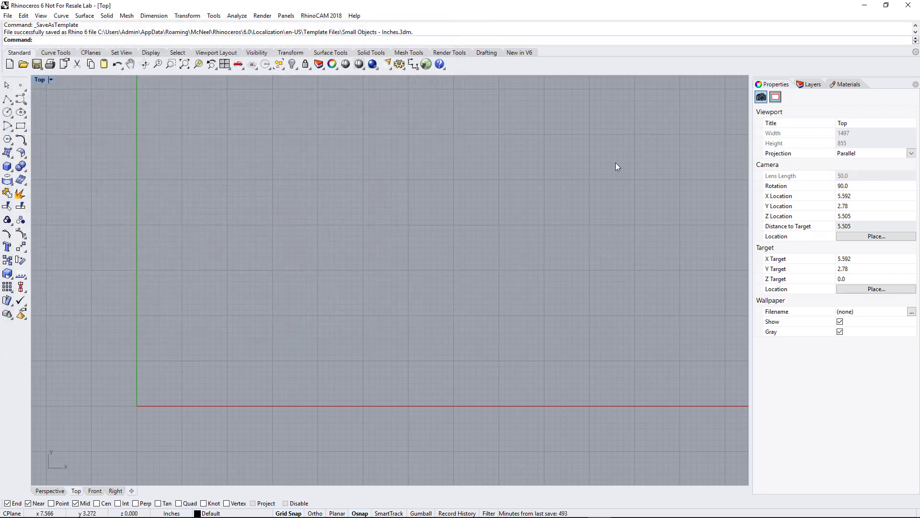
- Close and restart Rhinoceros 6, and dismiss its startup window
{"action": "left_click", "coordinate": [909, 7]}
{"action": "left_click", "coordinate": [463, 300]}
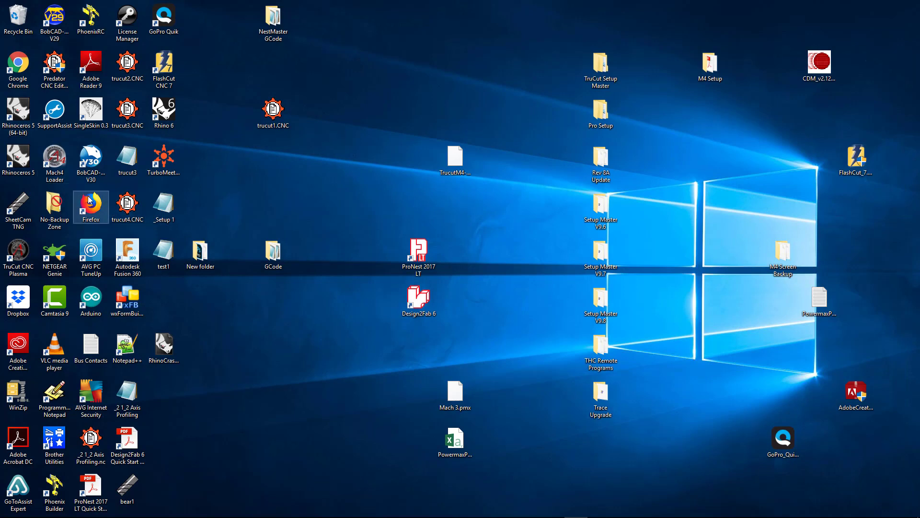
{"action": "mouse_move", "coordinate": [578, 515]}
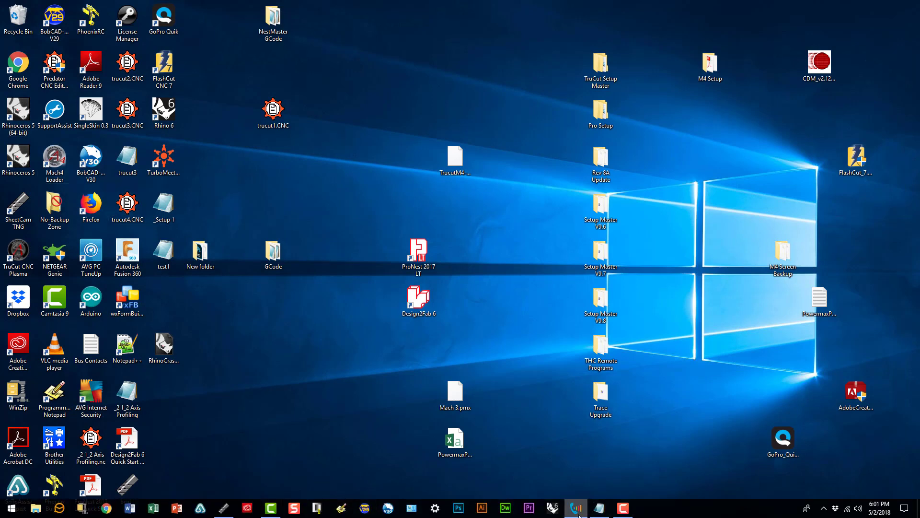
{"action": "left_click", "coordinate": [554, 510]}
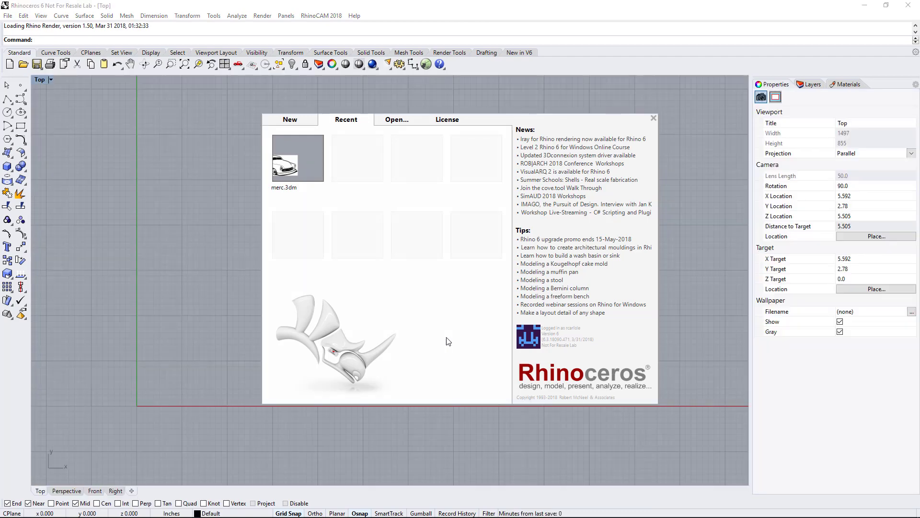
{"action": "left_click", "coordinate": [364, 411]}
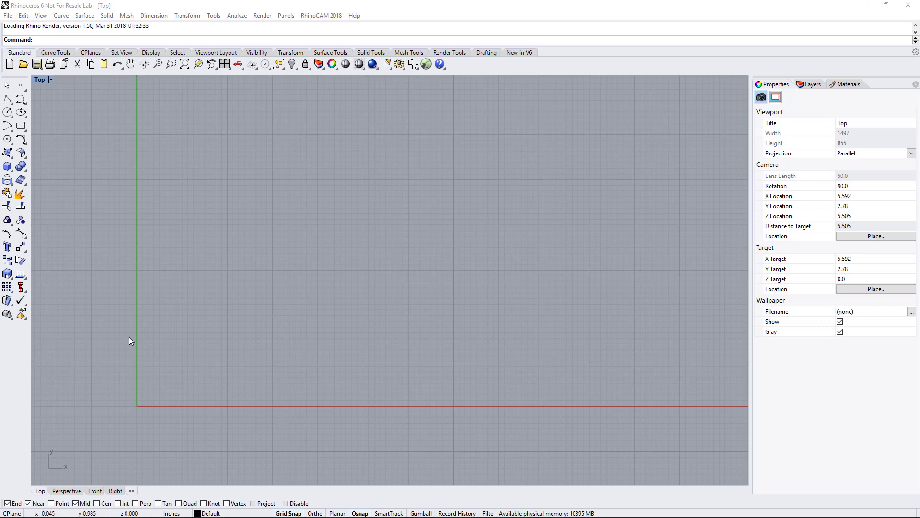
- Create a new document from the Small Objects - Inches template and make it the file used when Rhino starts
{"action": "left_click", "coordinate": [10, 65]}
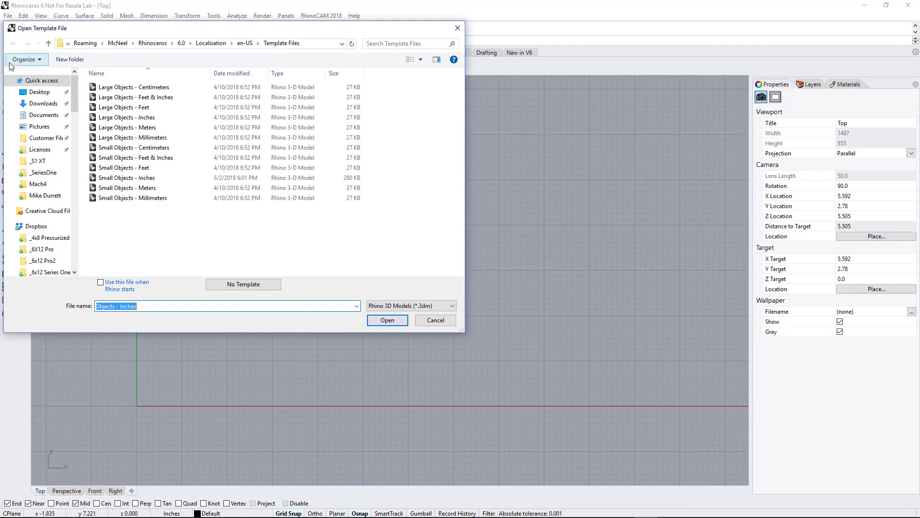
{"action": "left_click", "coordinate": [127, 178]}
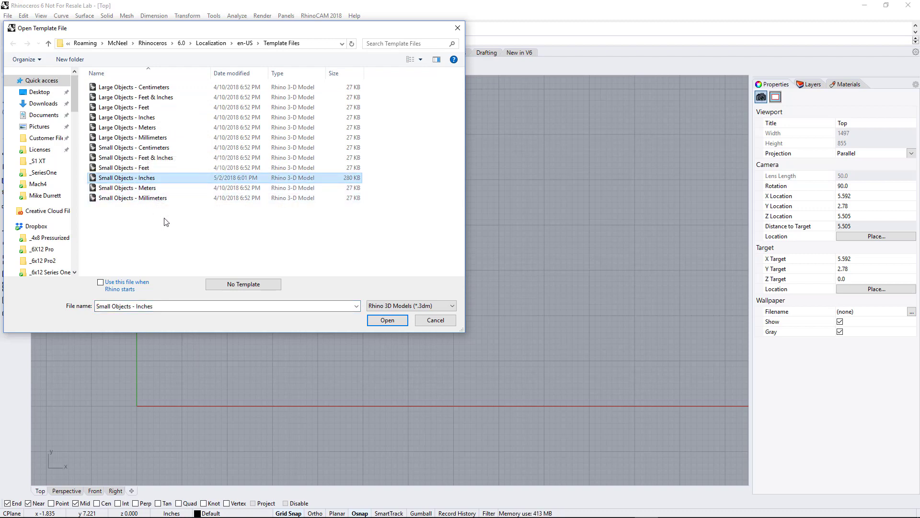
{"action": "left_click", "coordinate": [134, 286]}
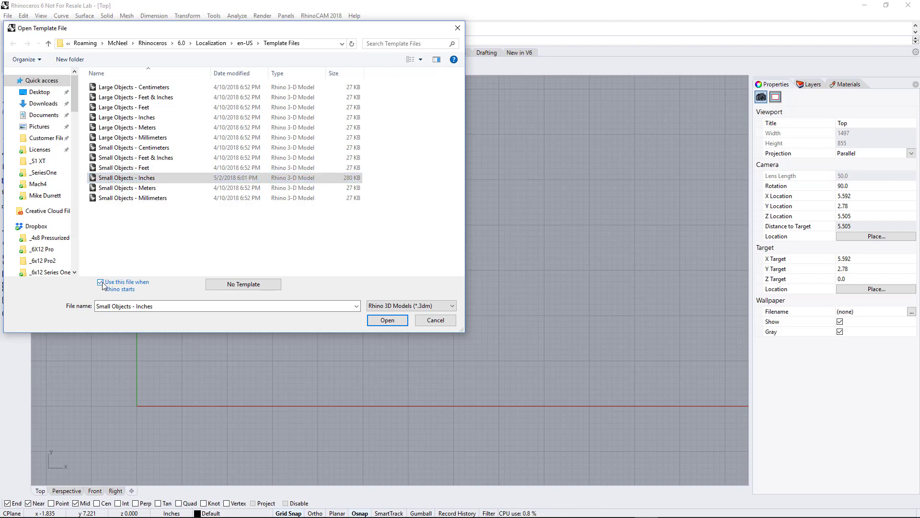
{"action": "left_click", "coordinate": [382, 322]}
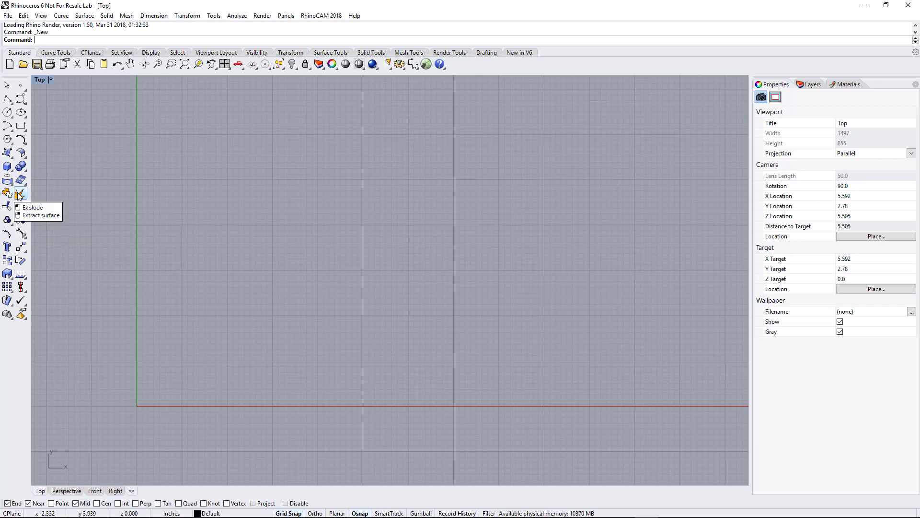
{"action": "left_click", "coordinate": [22, 249]}
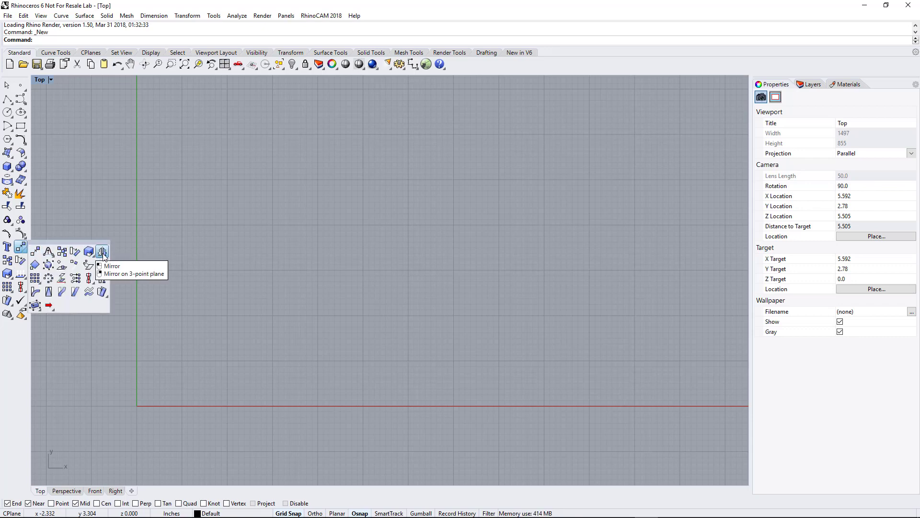
{"action": "left_click", "coordinate": [79, 199]}
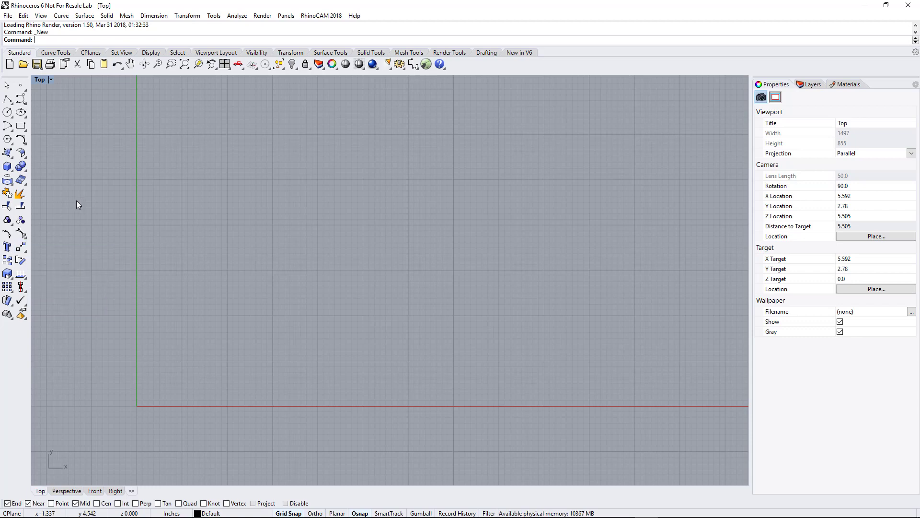